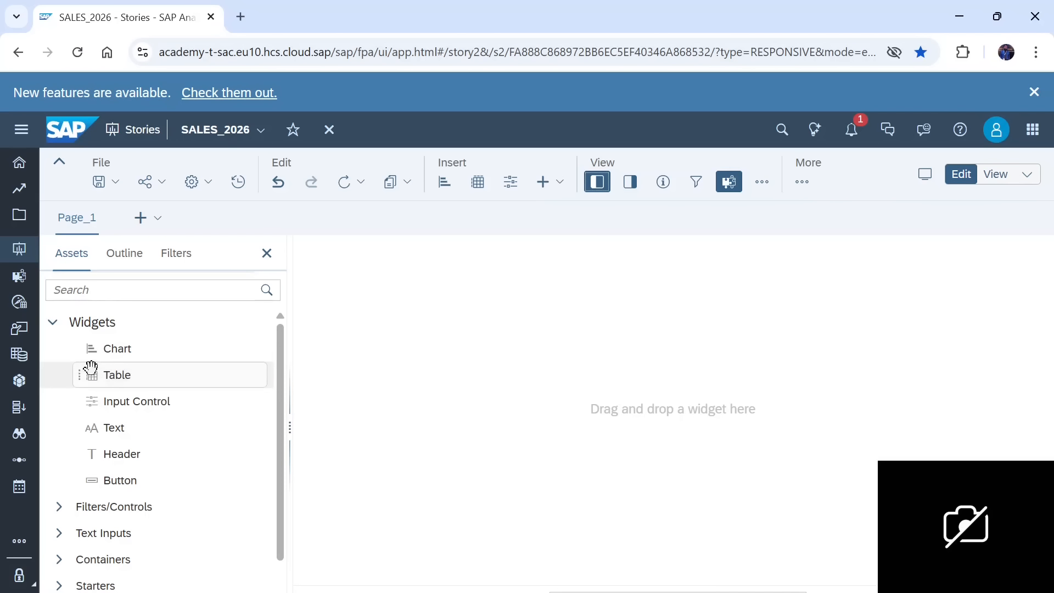
Step: Insert a chart on Page_1 based on the SAC_Data_Preparation_Example.csv dataset, with Revenue as its measure
left_click_drag(130, 348, 449, 296)
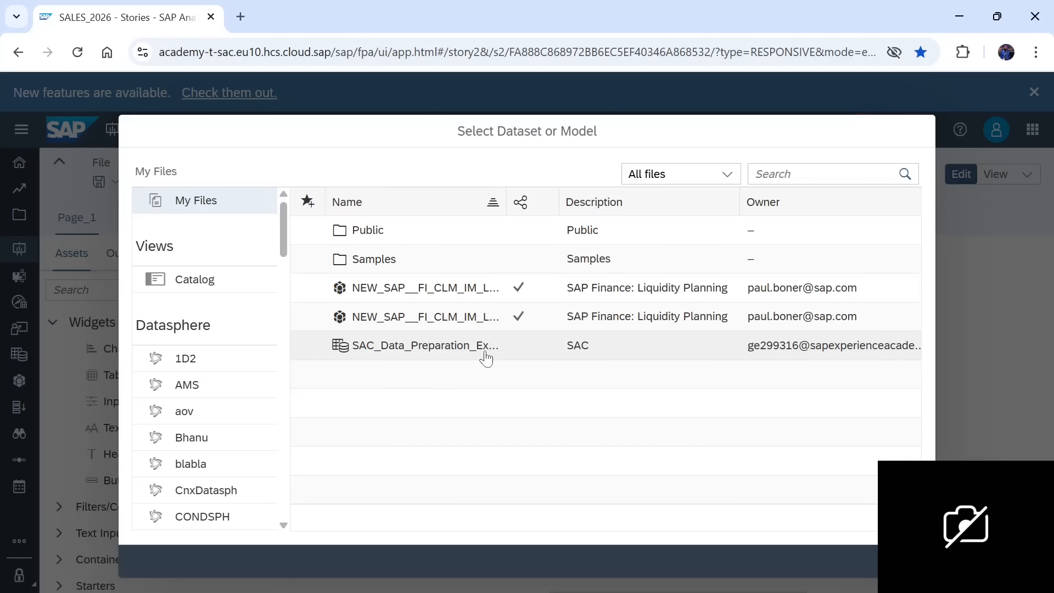
left_click(422, 350)
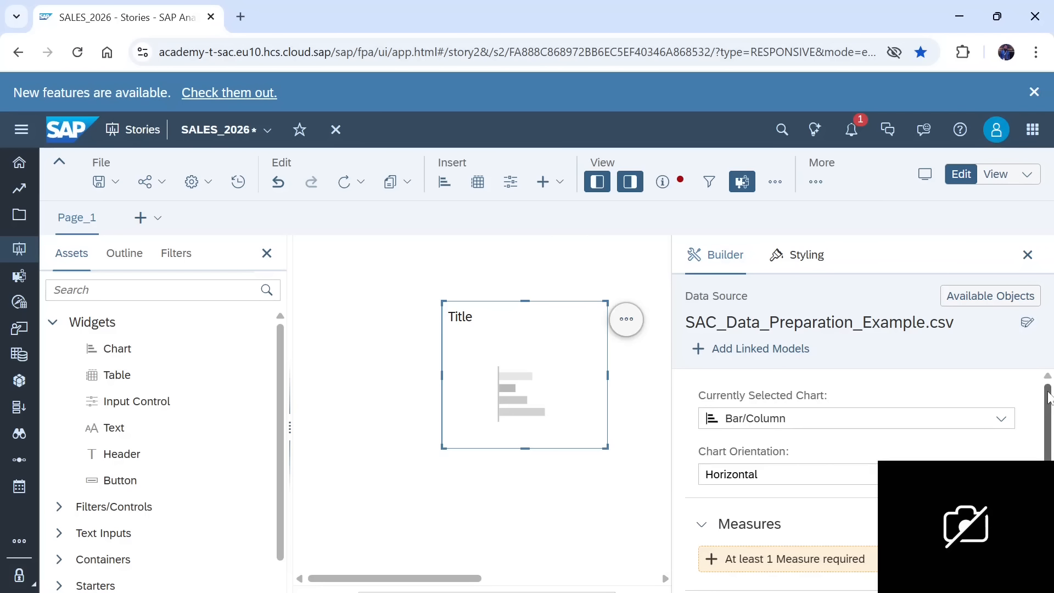
left_click_drag(1048, 396, 1049, 431)
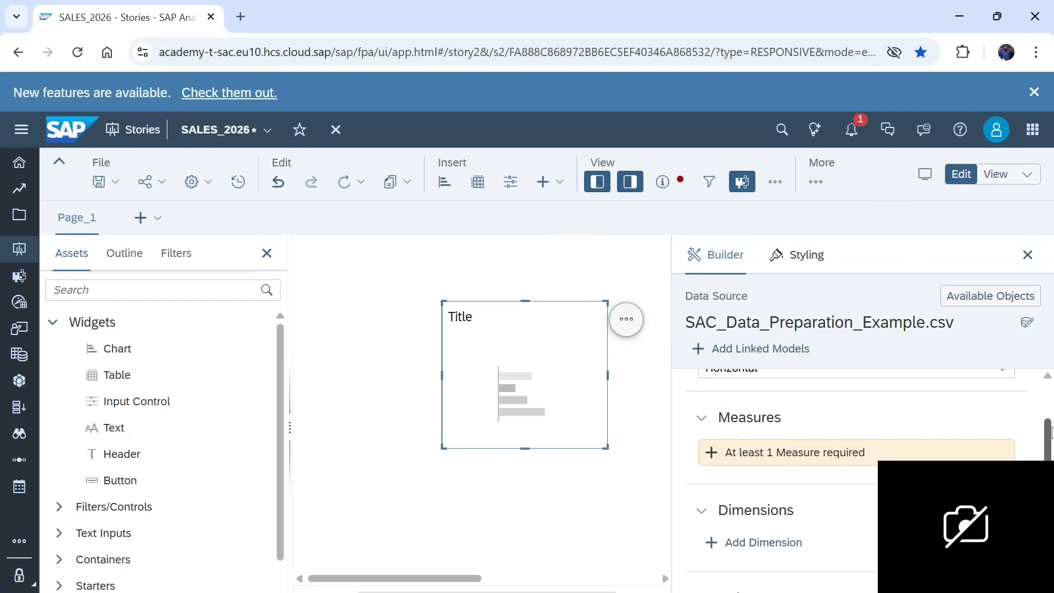
left_click(821, 462)
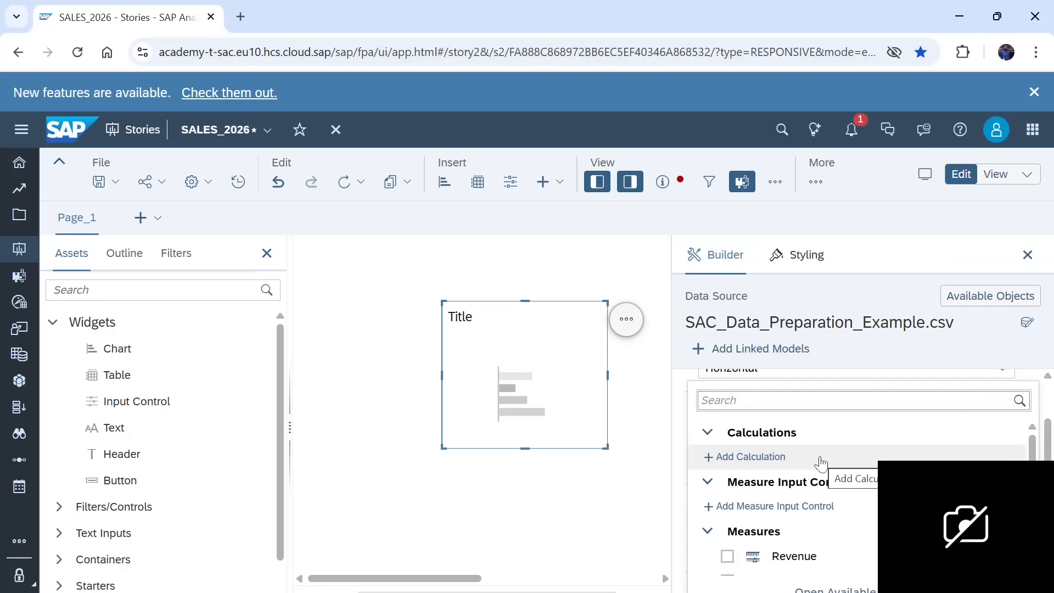
left_click(727, 556)
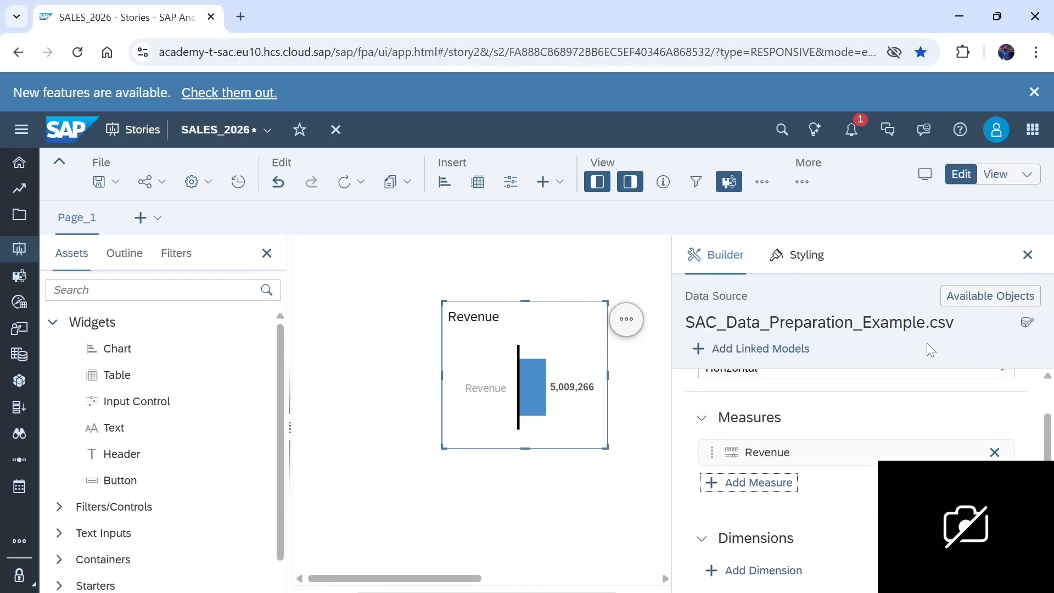
Step: Add Product as the chart's dimension and close the chart's builder settings
left_click(755, 574)
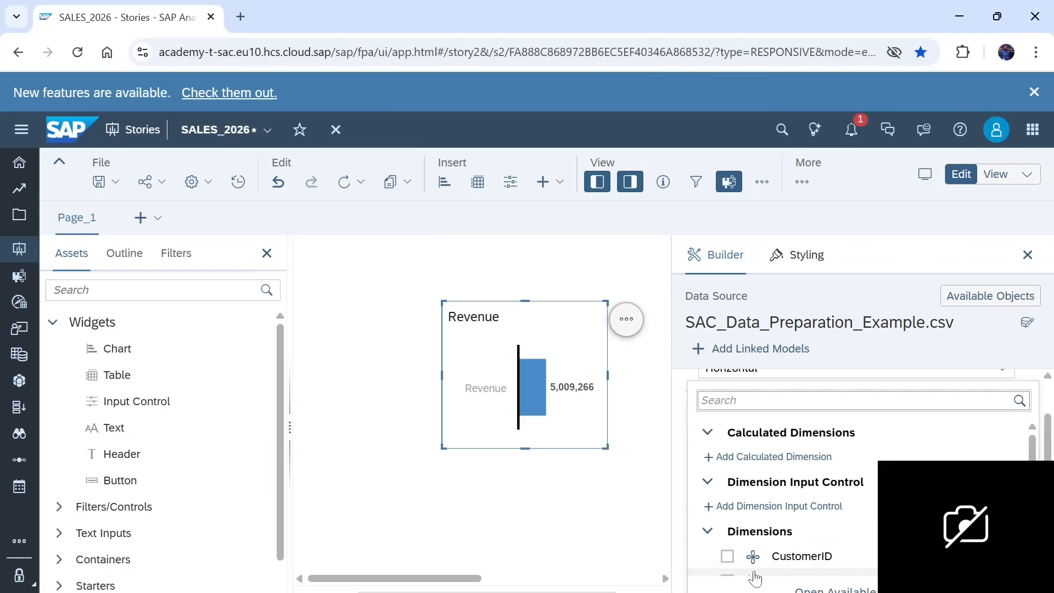
left_click_drag(1032, 454, 1033, 496)
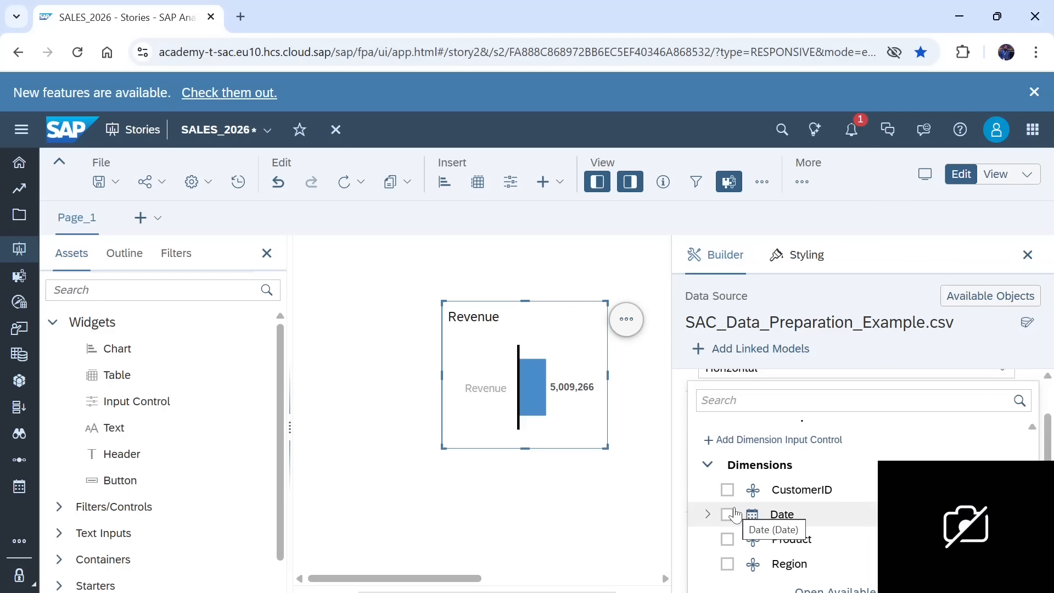
left_click(728, 540)
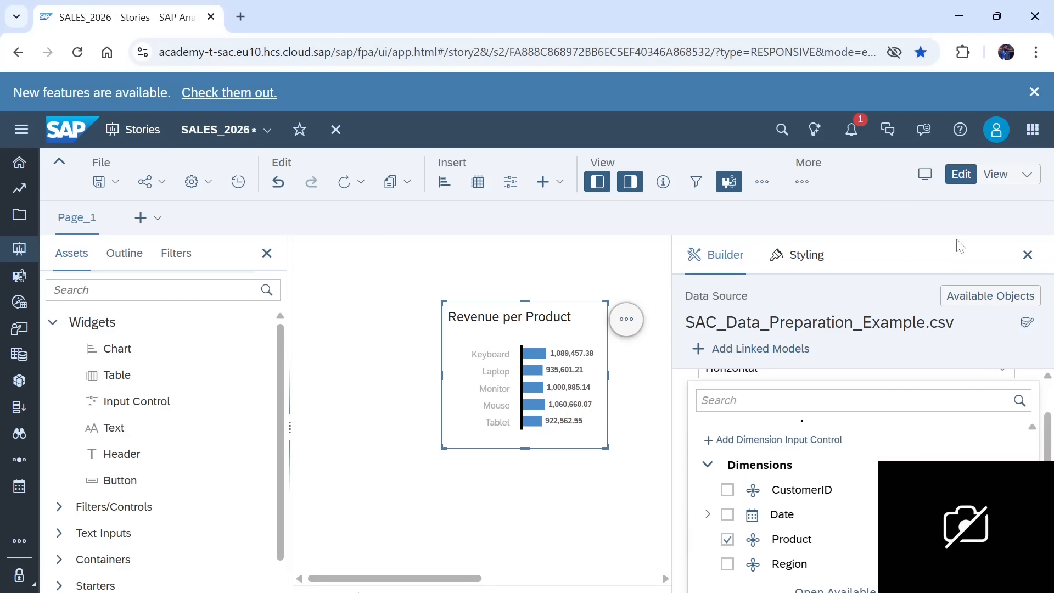
left_click(1028, 256)
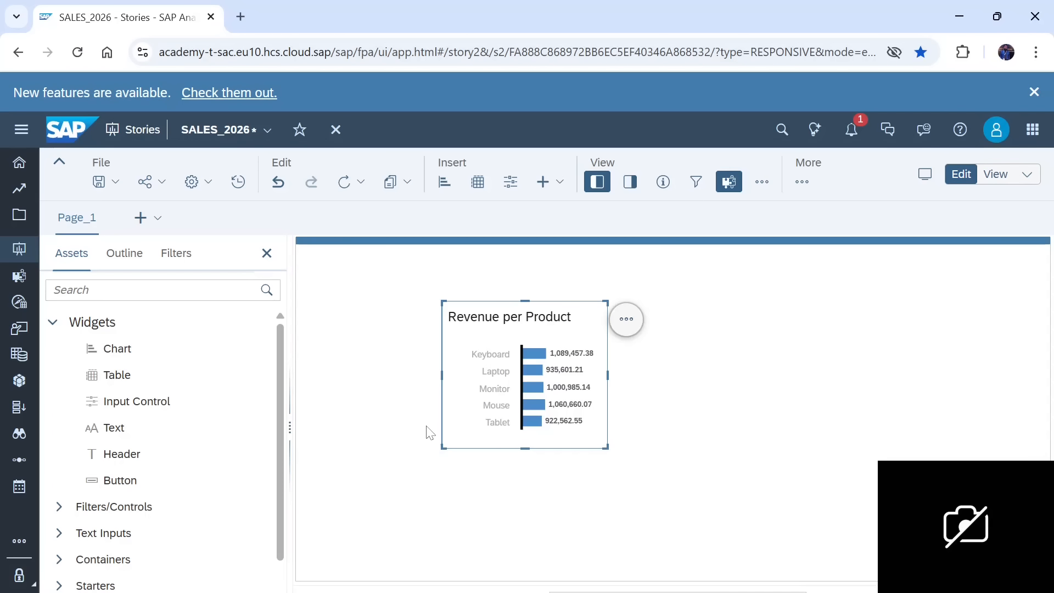
Step: Enlarge the Revenue per Product chart and shift it slightly right and upward on the page
left_click_drag(606, 448, 712, 500)
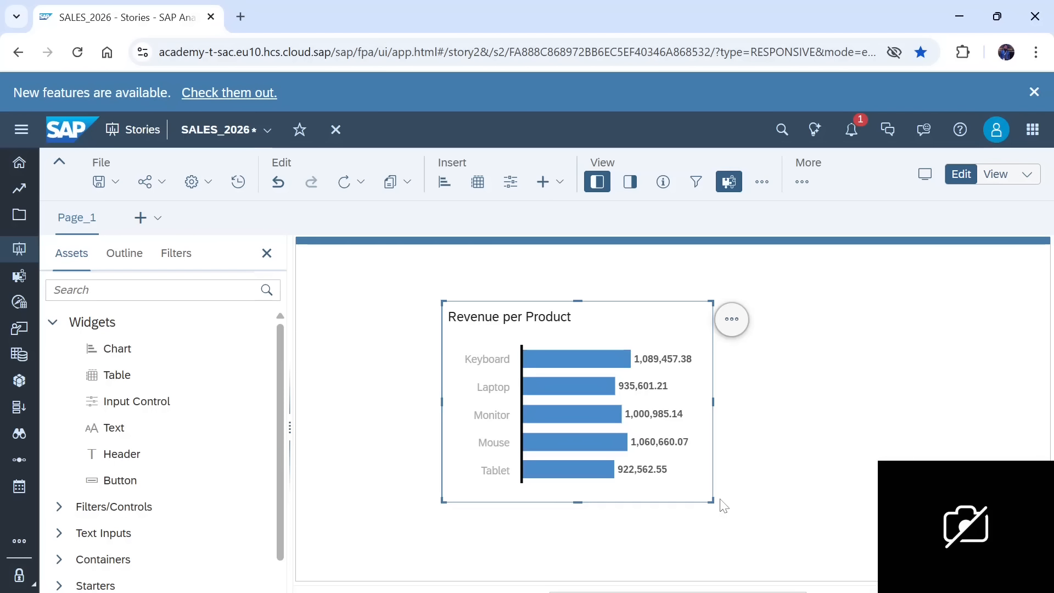
left_click(838, 379)
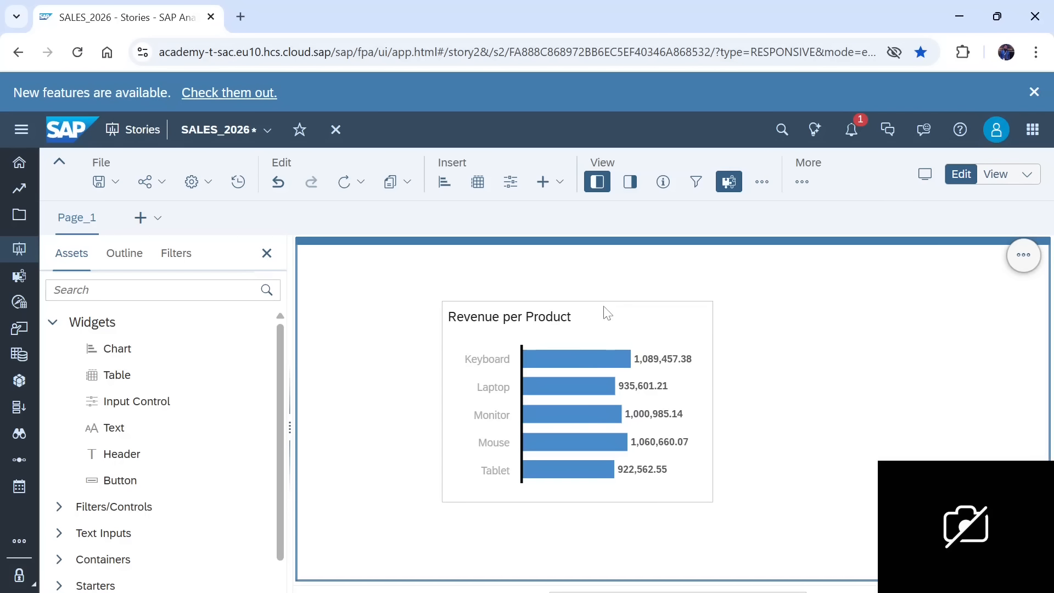
left_click_drag(611, 303, 654, 296)
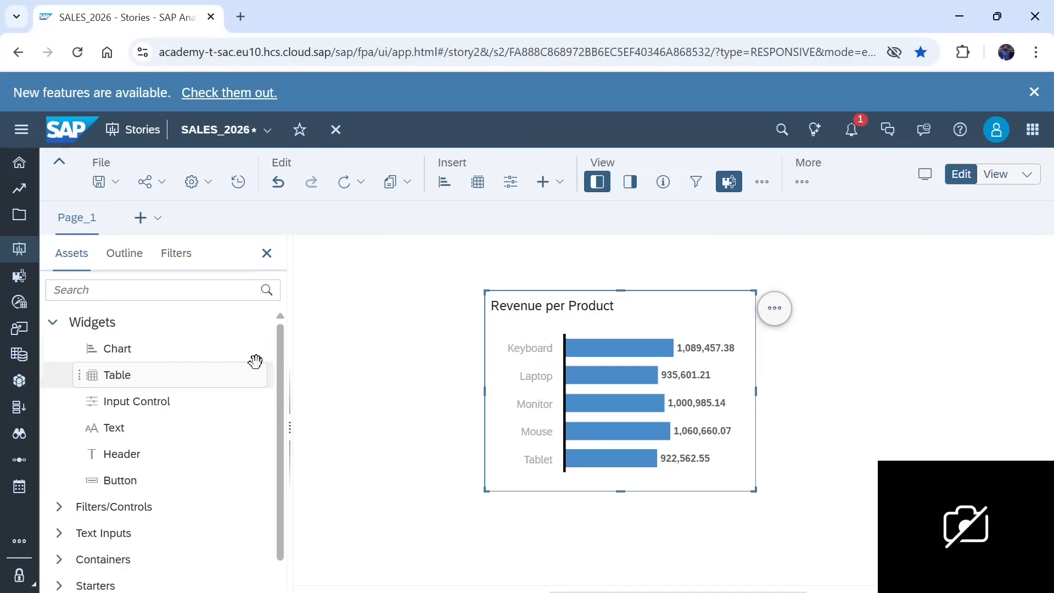
Step: Create a new script object in the story outline and add a pattern-based function to it
left_click(125, 253)
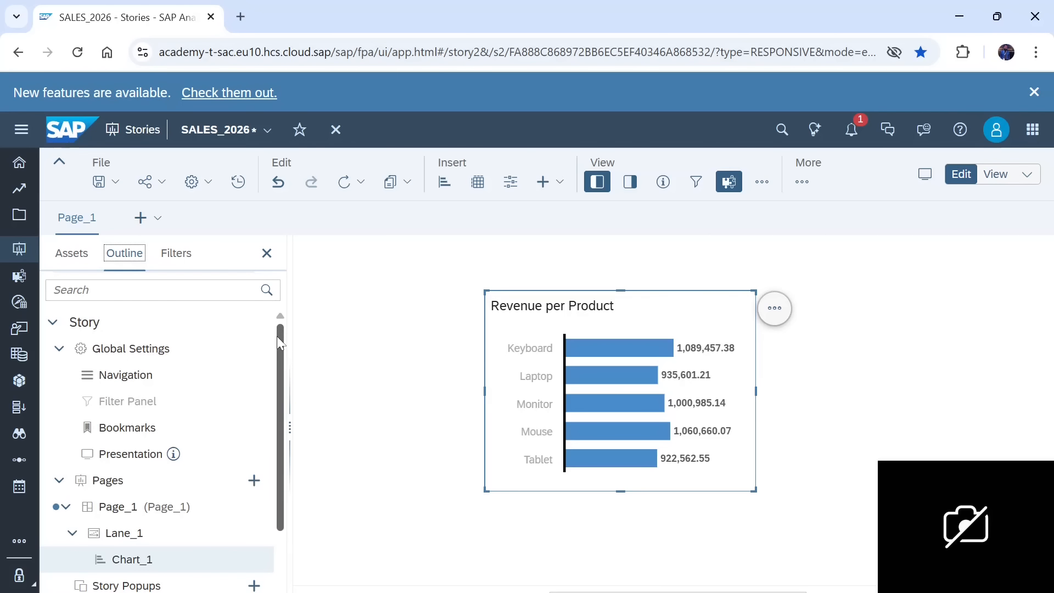
left_click_drag(278, 338, 278, 428)
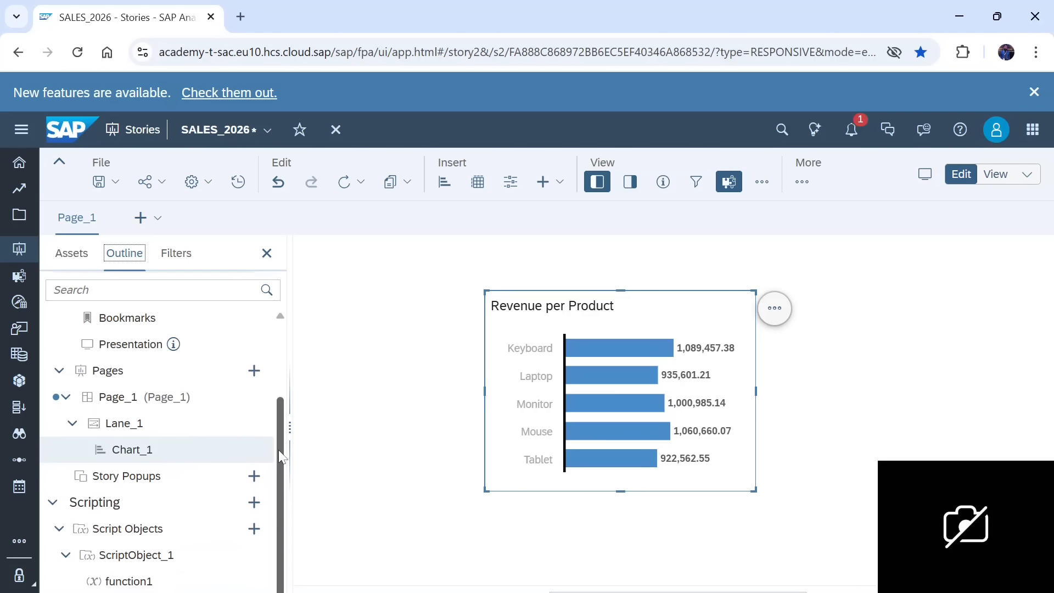
left_click(253, 530)
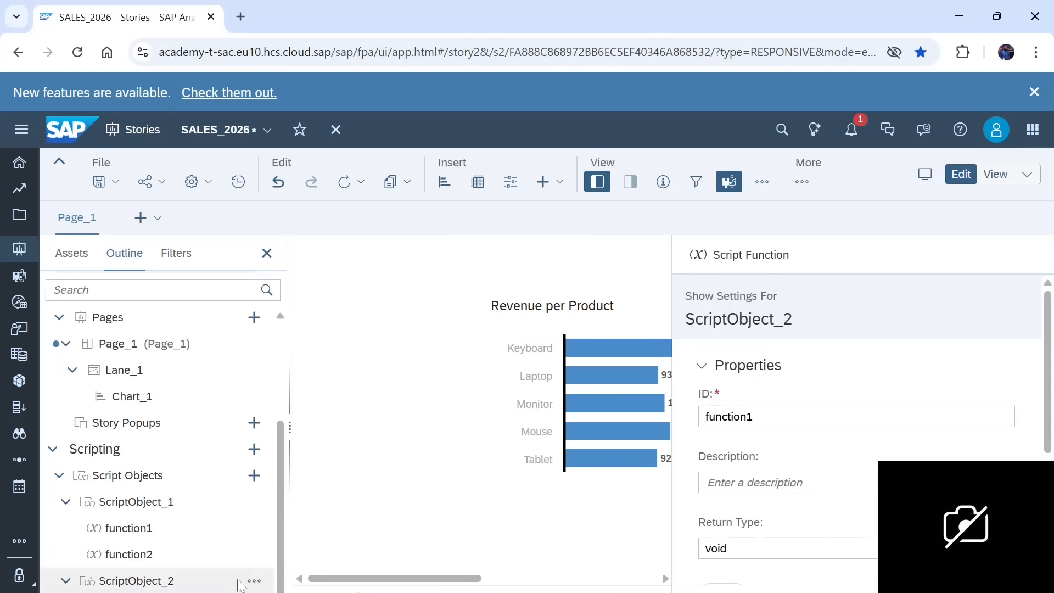
left_click(254, 581)
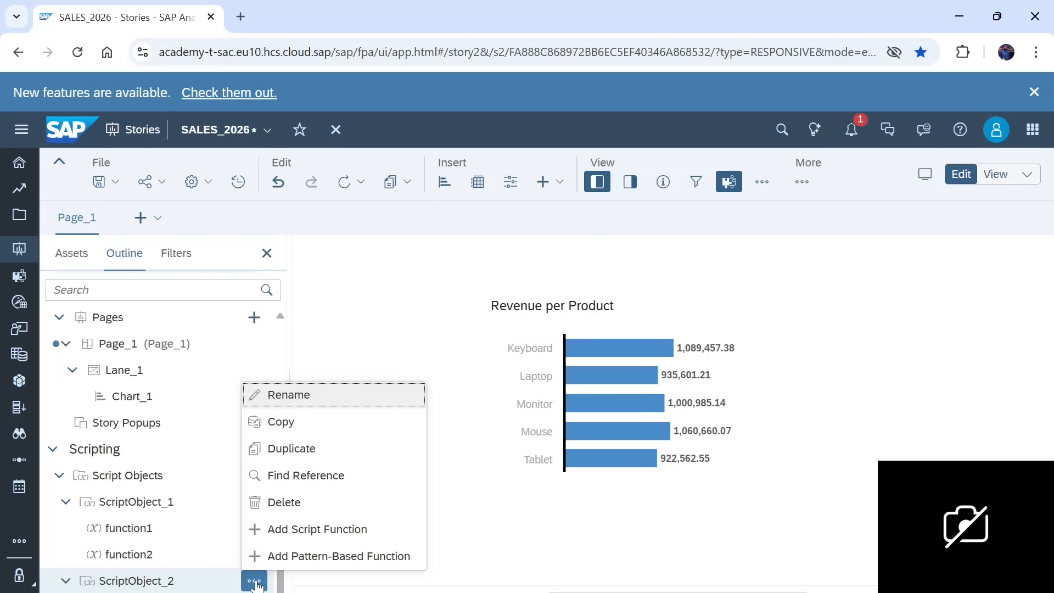
left_click(303, 564)
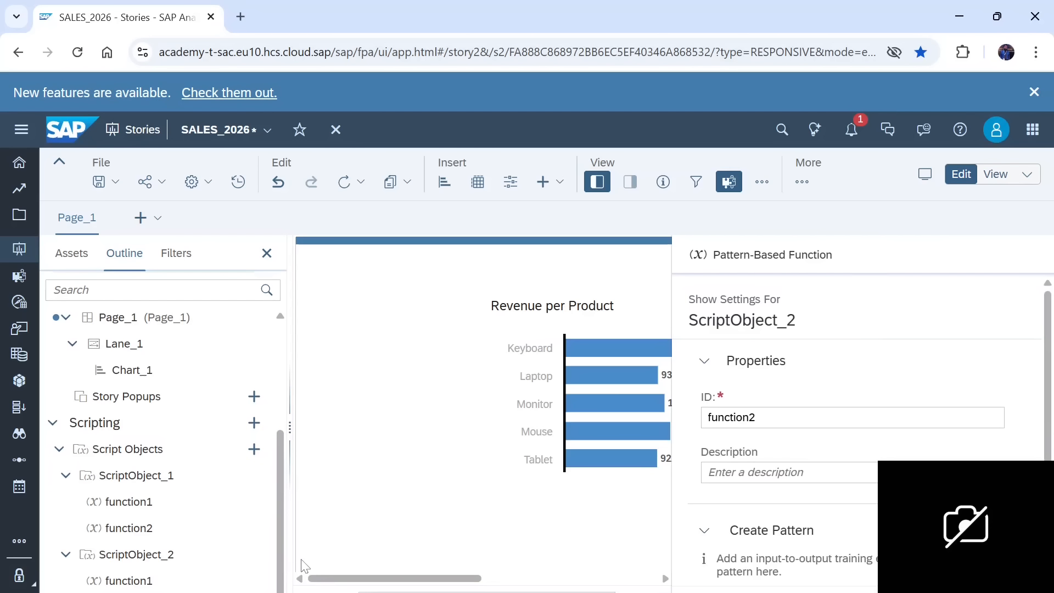
Step: Set the pattern-based function's ID to EMAIL_FUNCTION
left_click(794, 422)
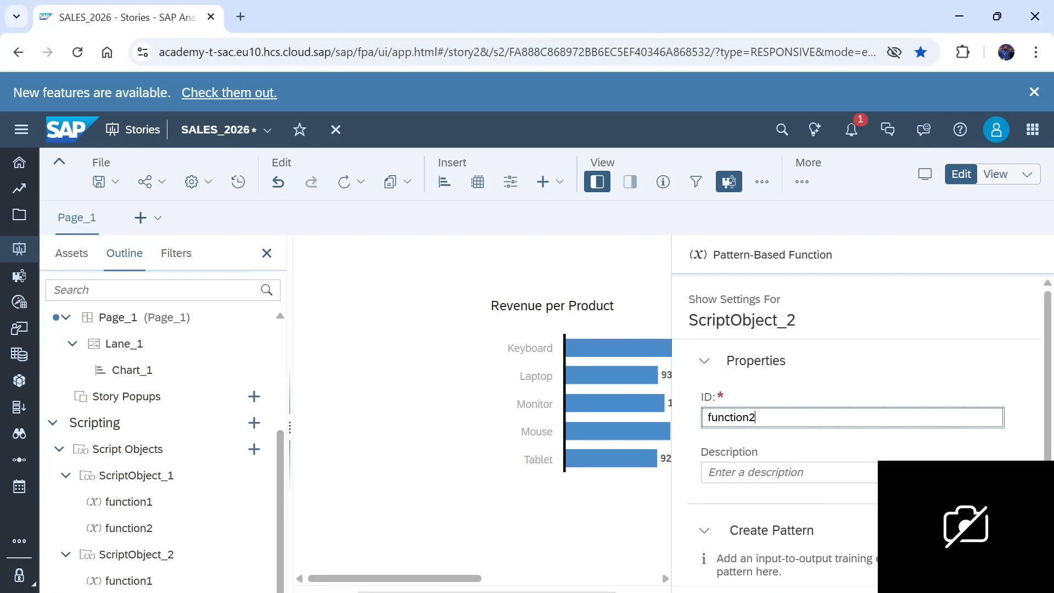
key("BackSpace")
key("BackSpace")
key("BackSpace")
key("BackSpace")
key("BackSpace")
key("BackSpace")
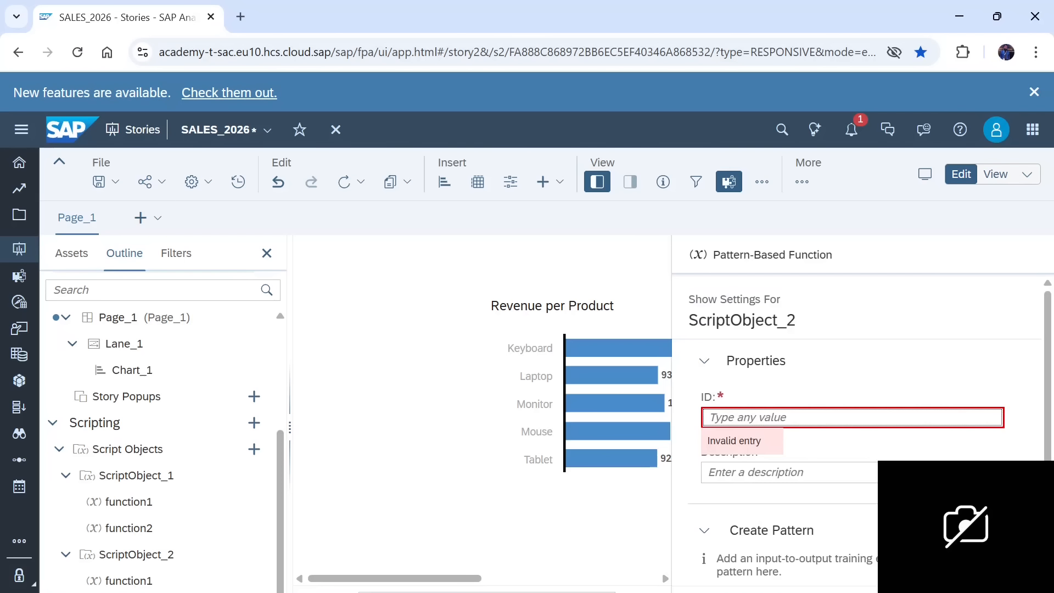
type("f")
key("BackSpace")
type("IEM")
key("BackSpace")
key("BackSpace")
key("BackSpace")
type("EMAIL")
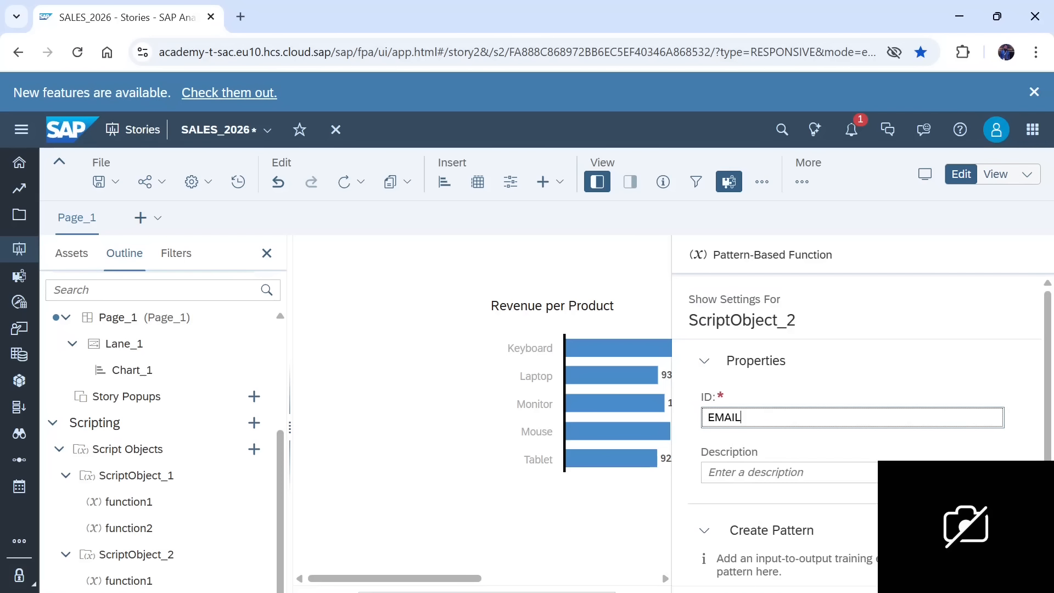
type("_FUNCTION")
key("Return")
Step: Enter "Email Function" as the pattern-based function's description
left_click(788, 471)
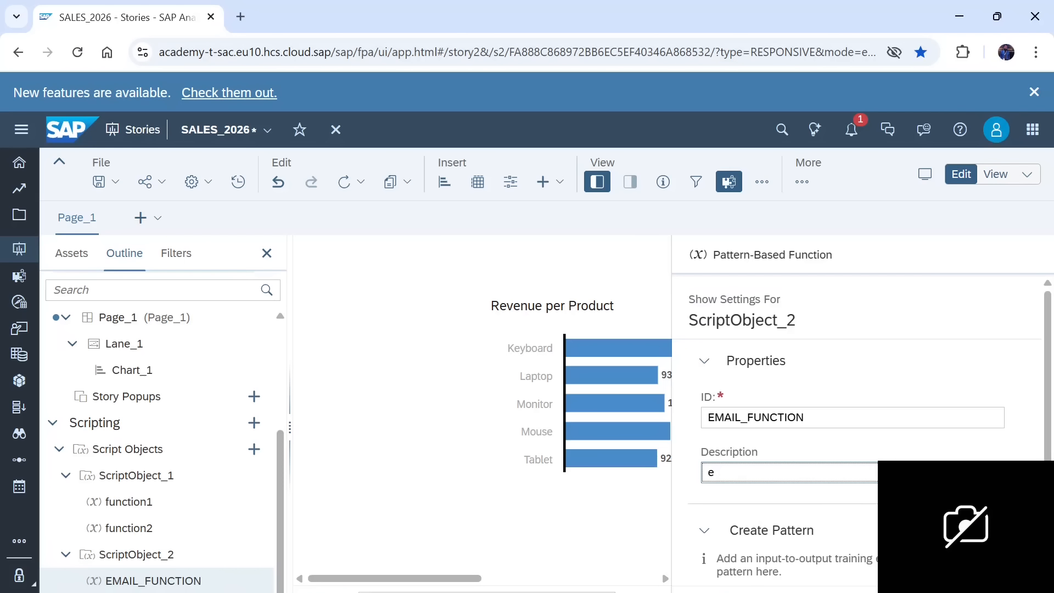
type("Email FUNC")
key("BackSpace")
key("BackSpace")
key("BackSpace")
key("BackSpace")
type("Function")
Step: Add a training example to the function's pattern, enter a sample e-mail address as its input, and activate the output field
left_click(1049, 304)
left_click_drag(1049, 309, 1052, 415)
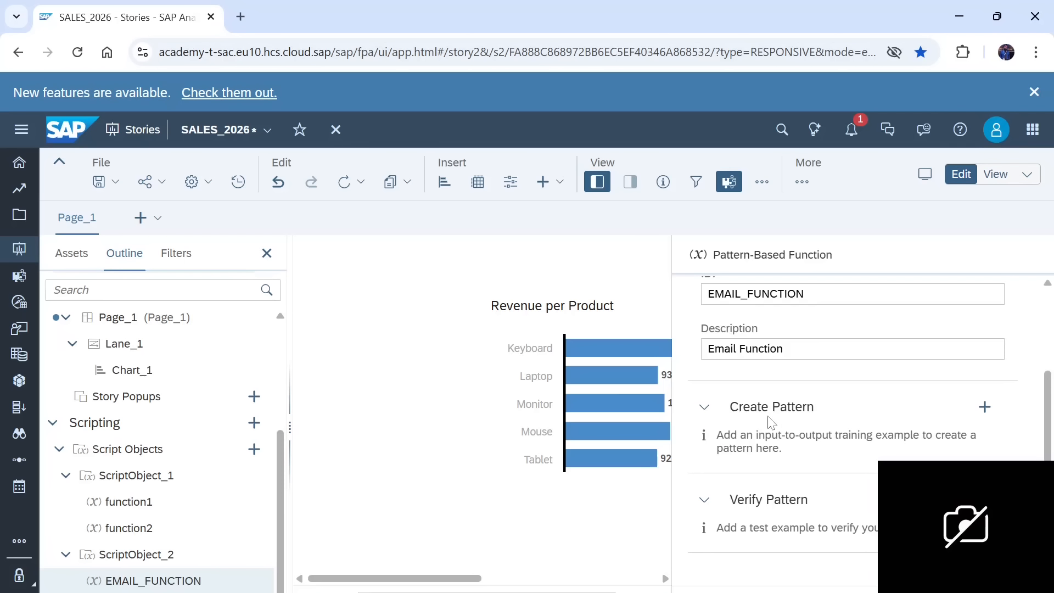
left_click(990, 412)
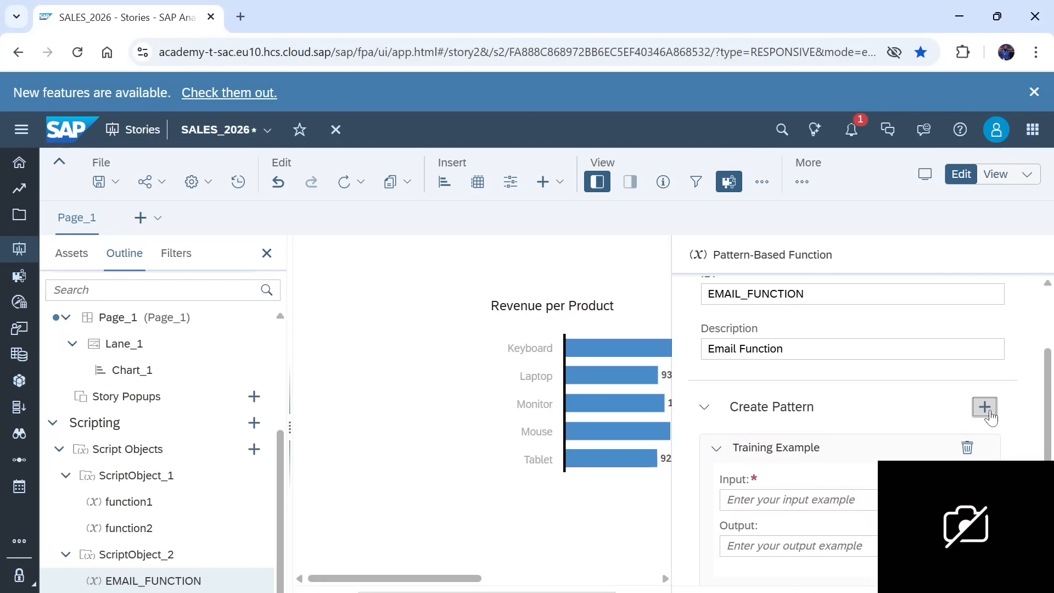
left_click_drag(1048, 380, 1048, 421)
left_click(850, 409)
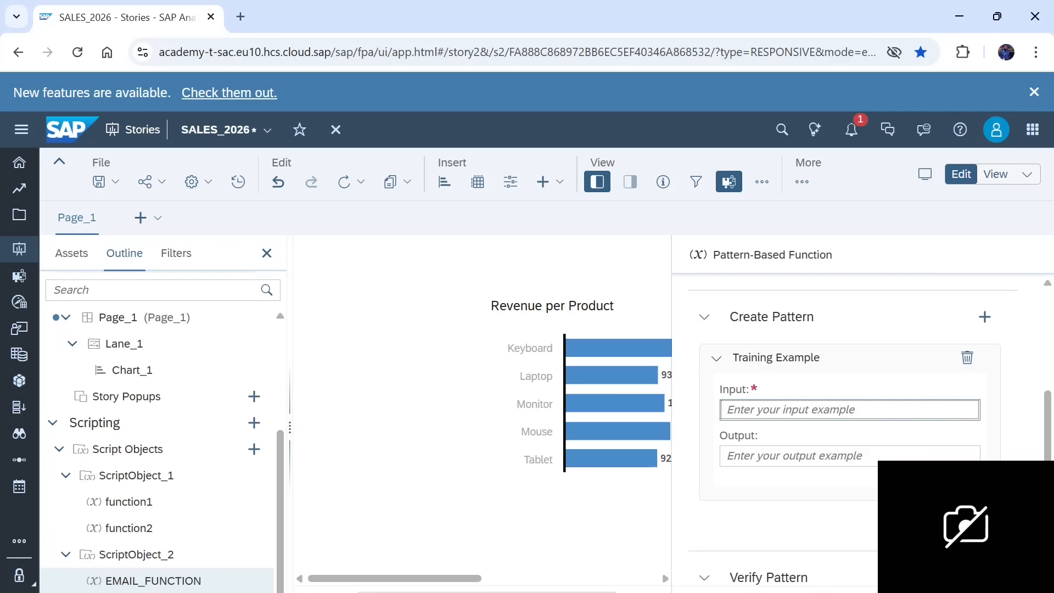
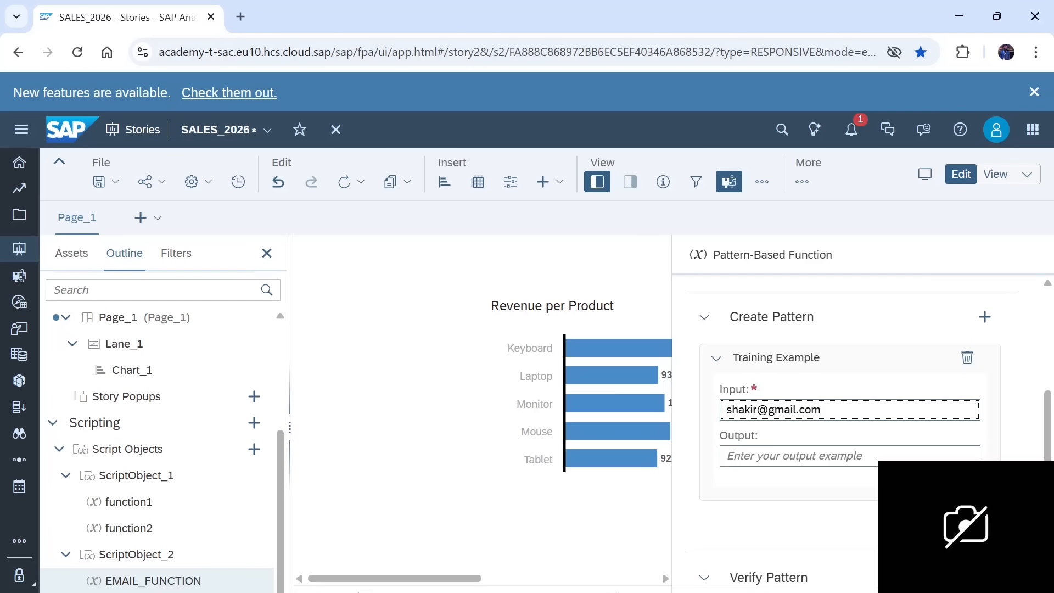
left_click(796, 455)
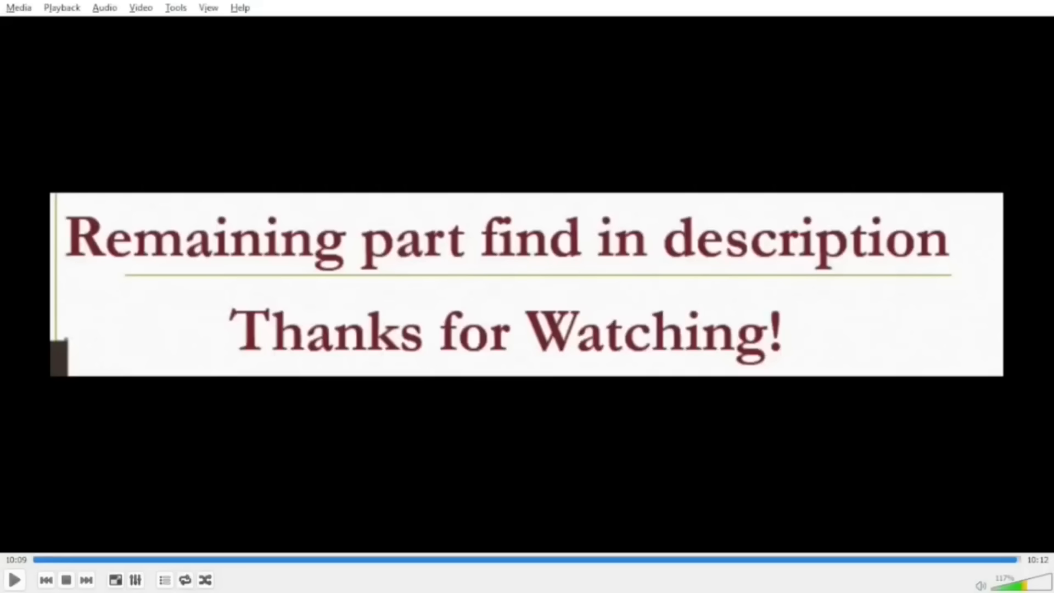
key("space")
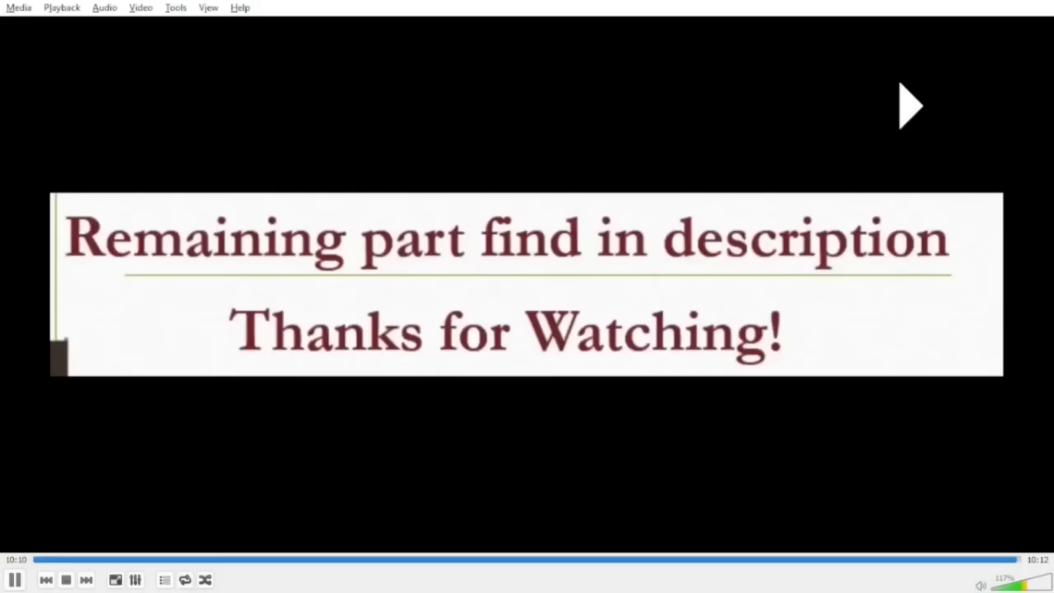